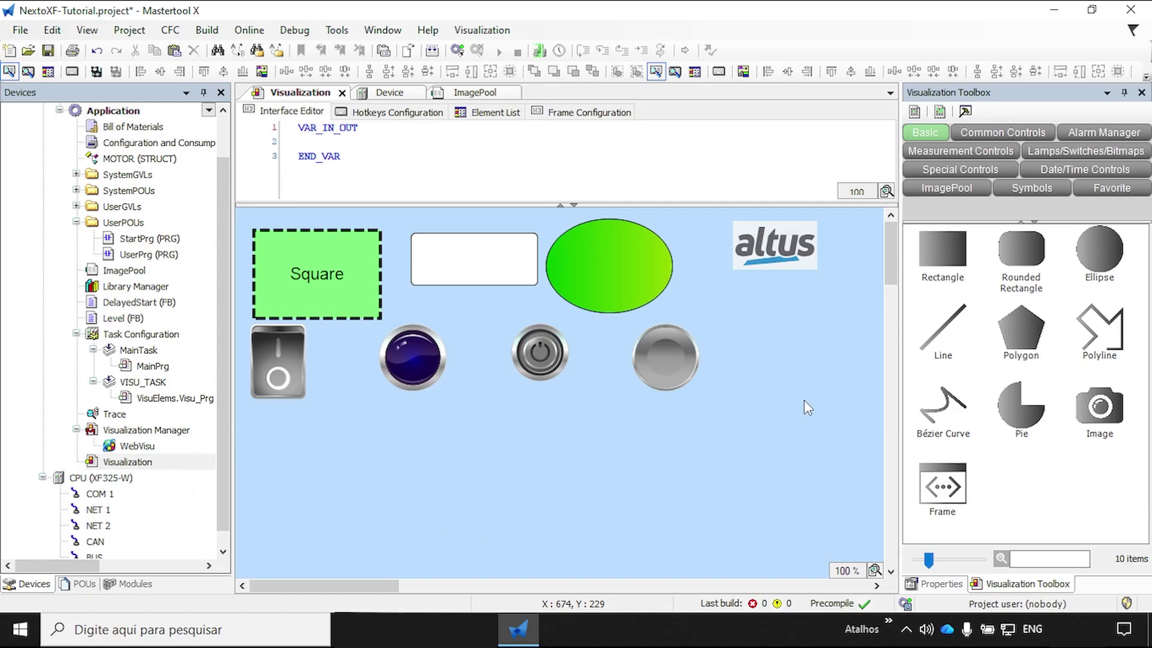
Add a Button element from the common controls below the altus logo, at about X 577, Y 213
click(1027, 129)
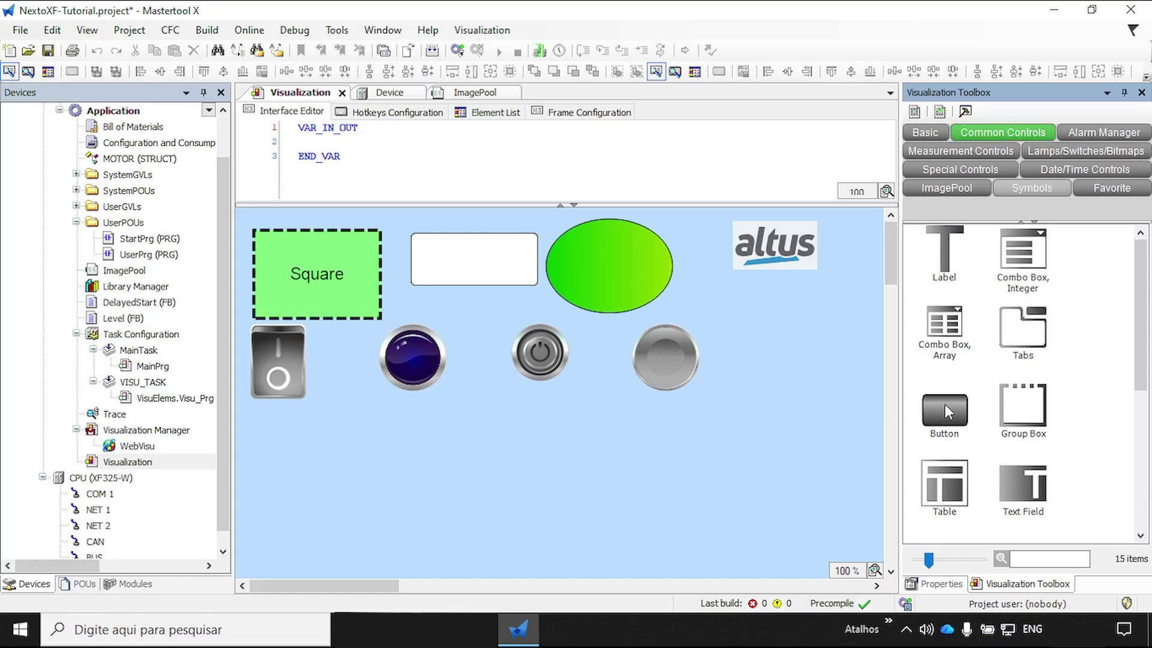
drag(944, 404, 817, 430)
click(809, 489)
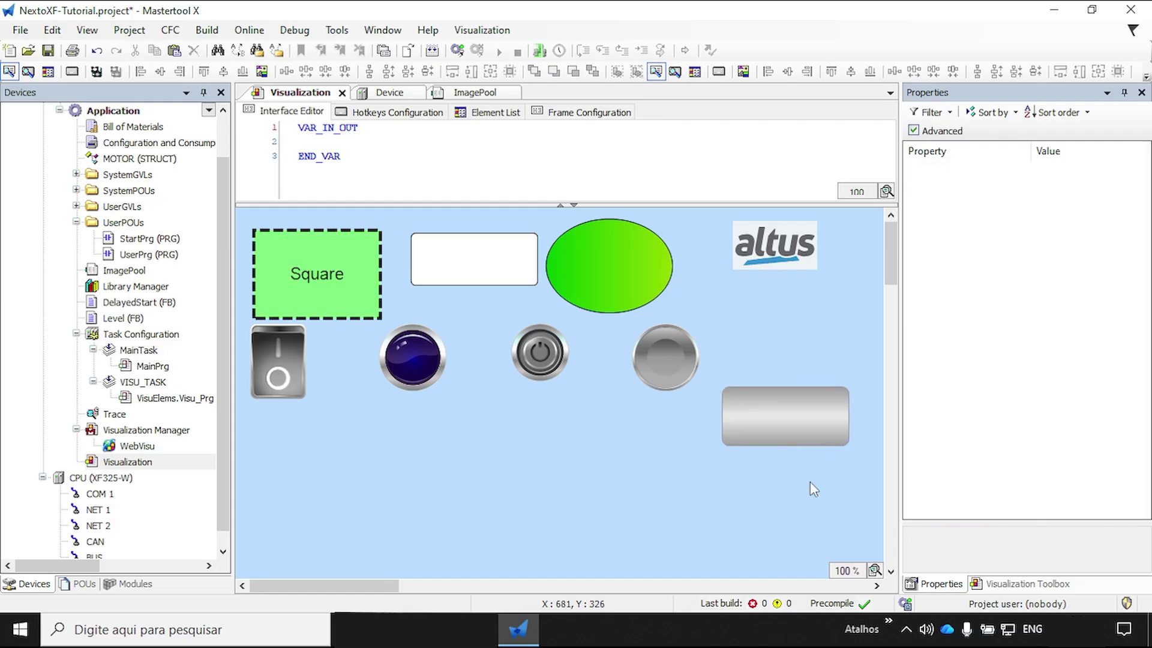
Set the new button's text to "Button"
click(832, 410)
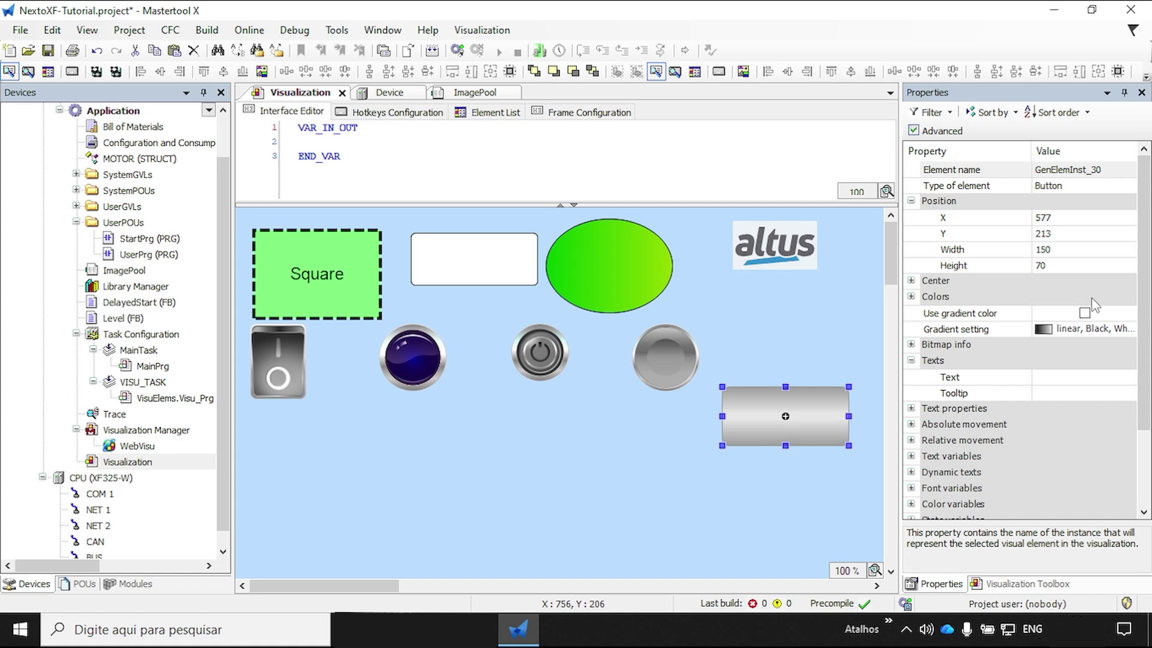
click(972, 363)
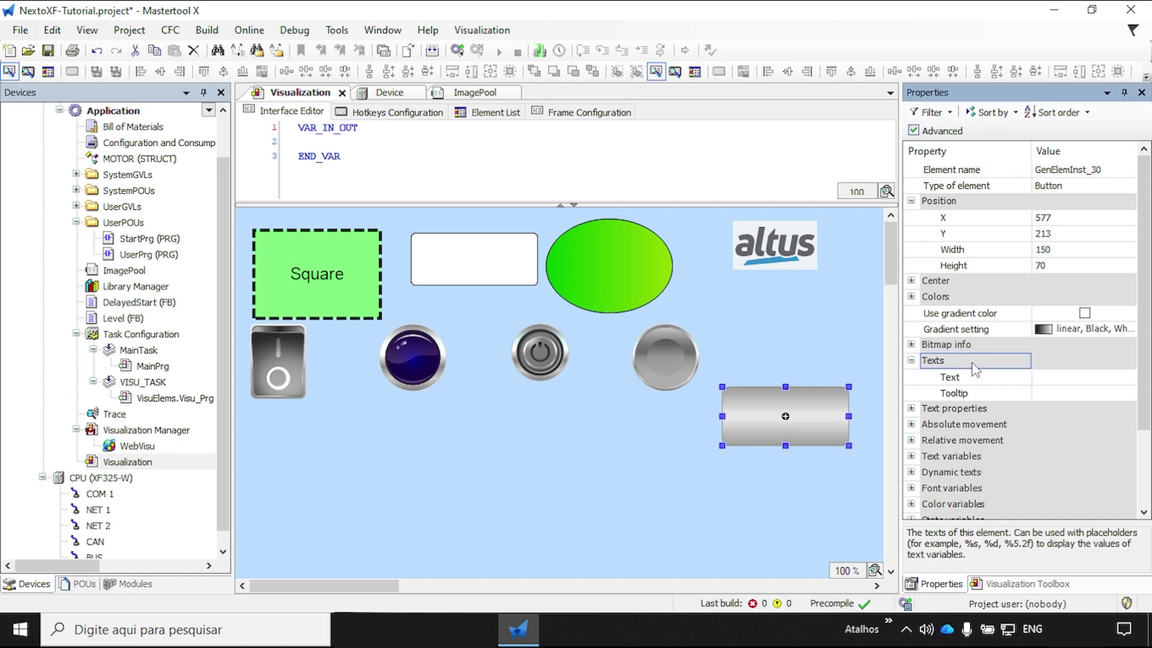
click(1051, 377)
text(Button)
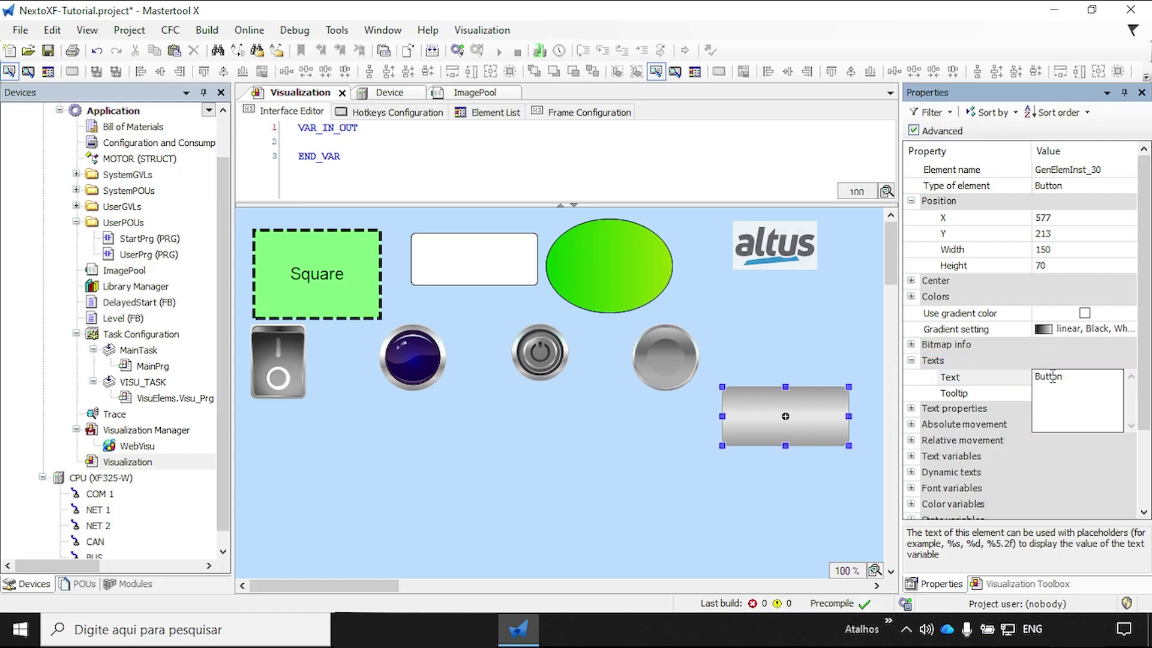
key(Return)
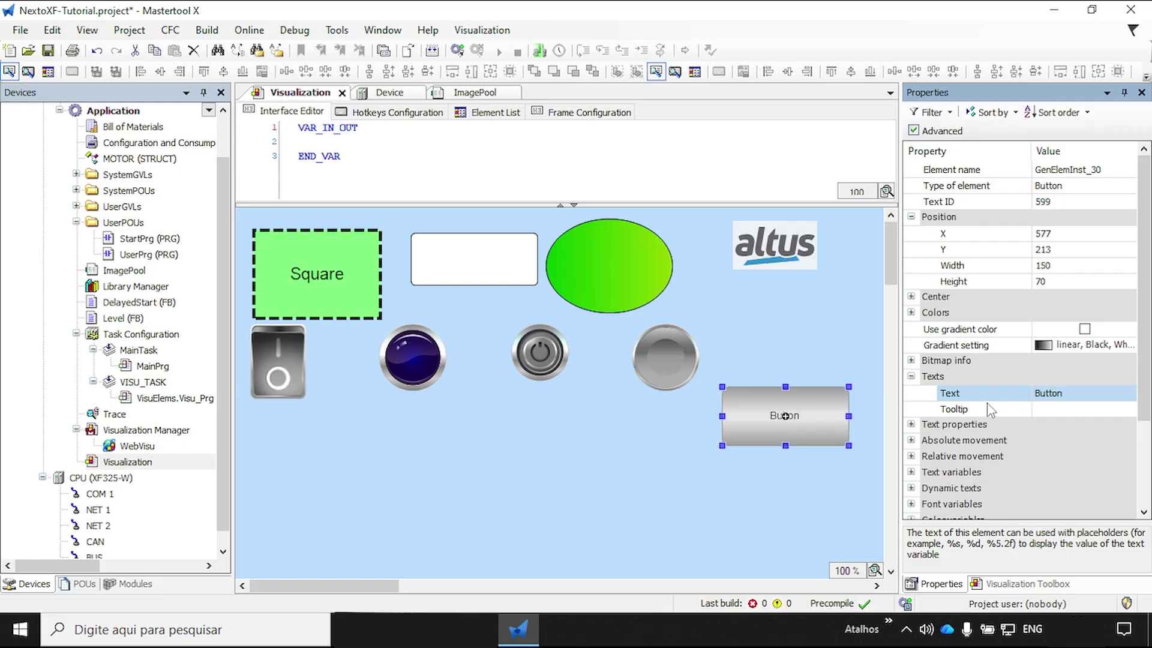
Assign OUTPUT_03 as the Tap variable in the button's input configuration
click(796, 429)
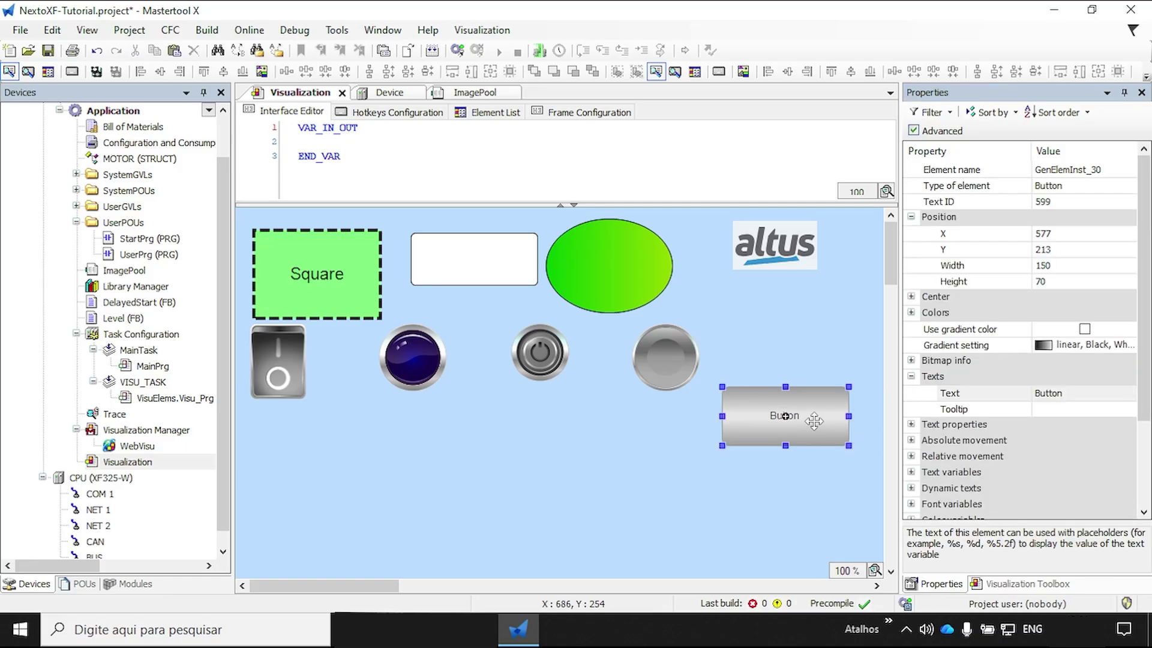
click(804, 423)
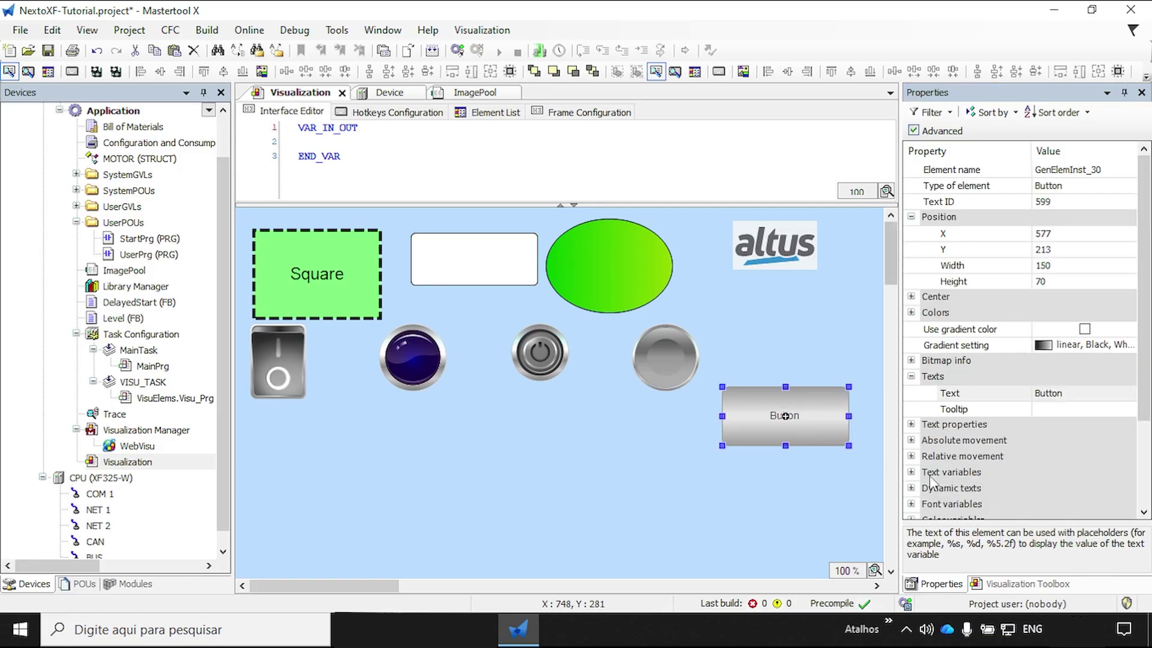
scroll(973, 486, down, 2)
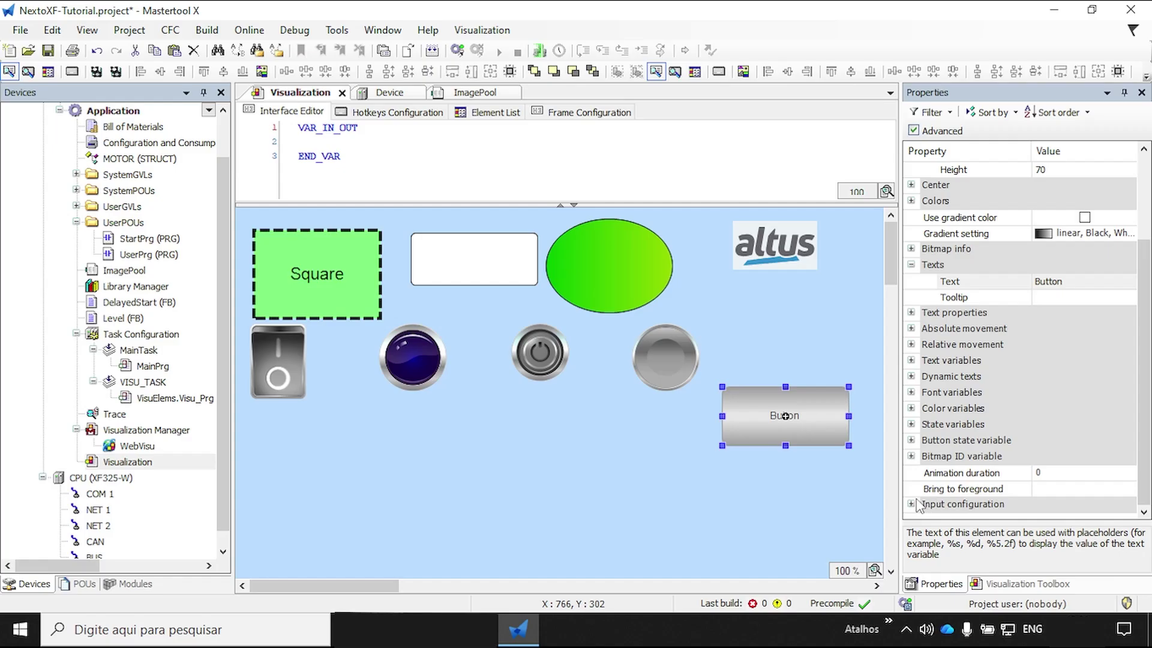
double_click(940, 506)
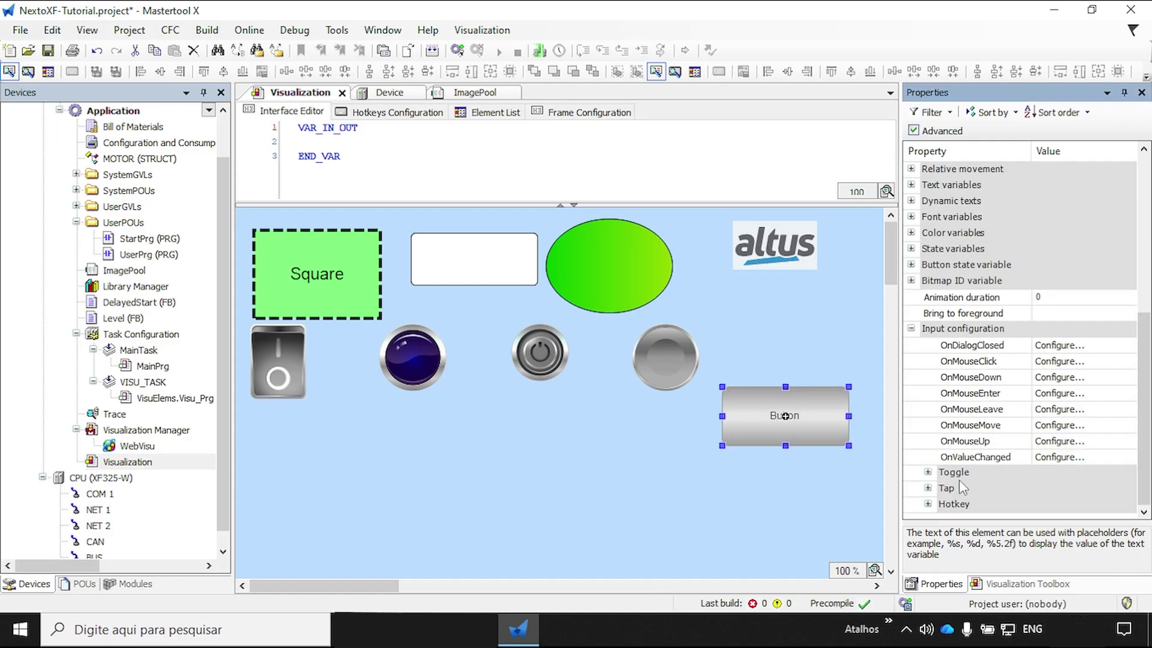
click(971, 474)
click(973, 489)
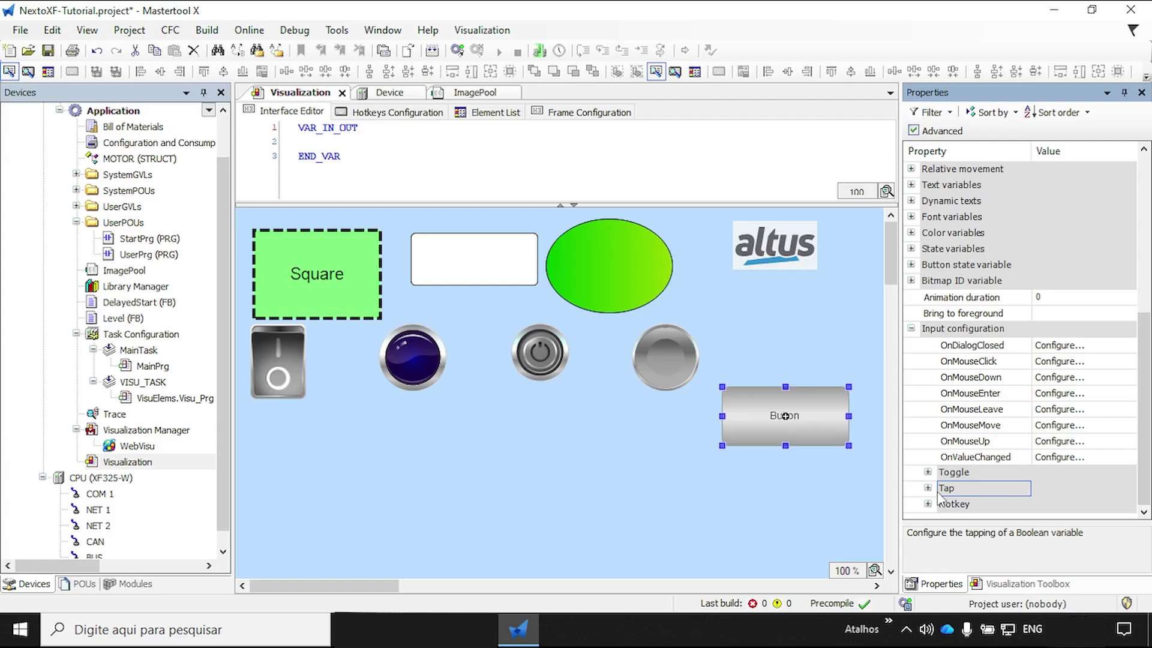
double_click(973, 488)
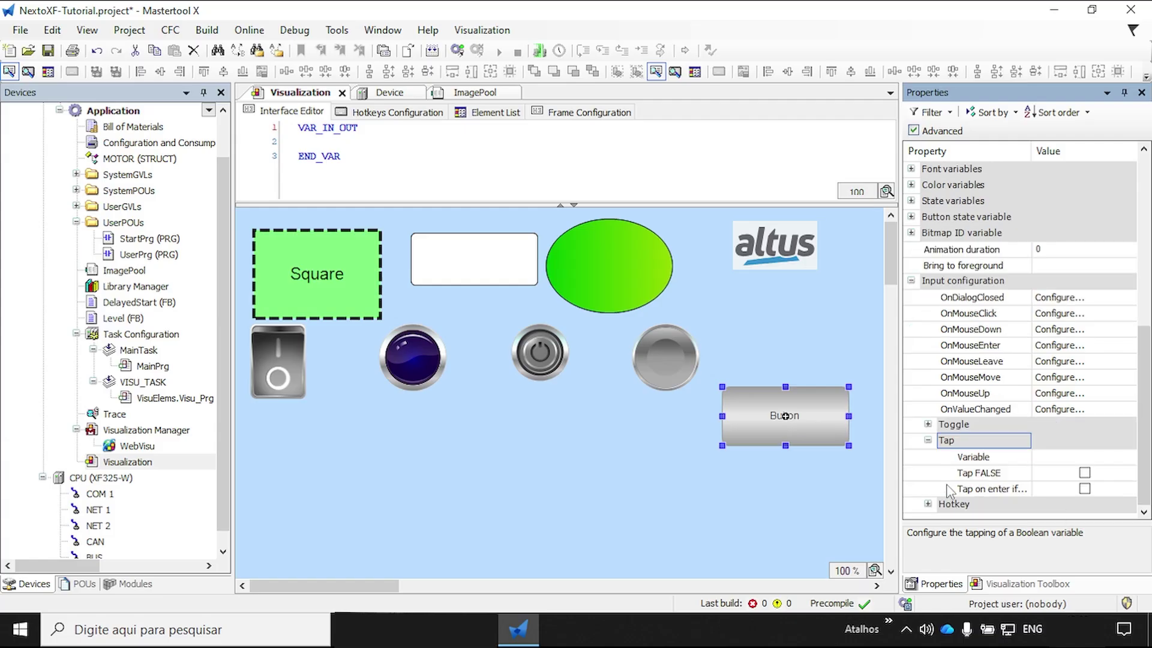
click(1061, 457)
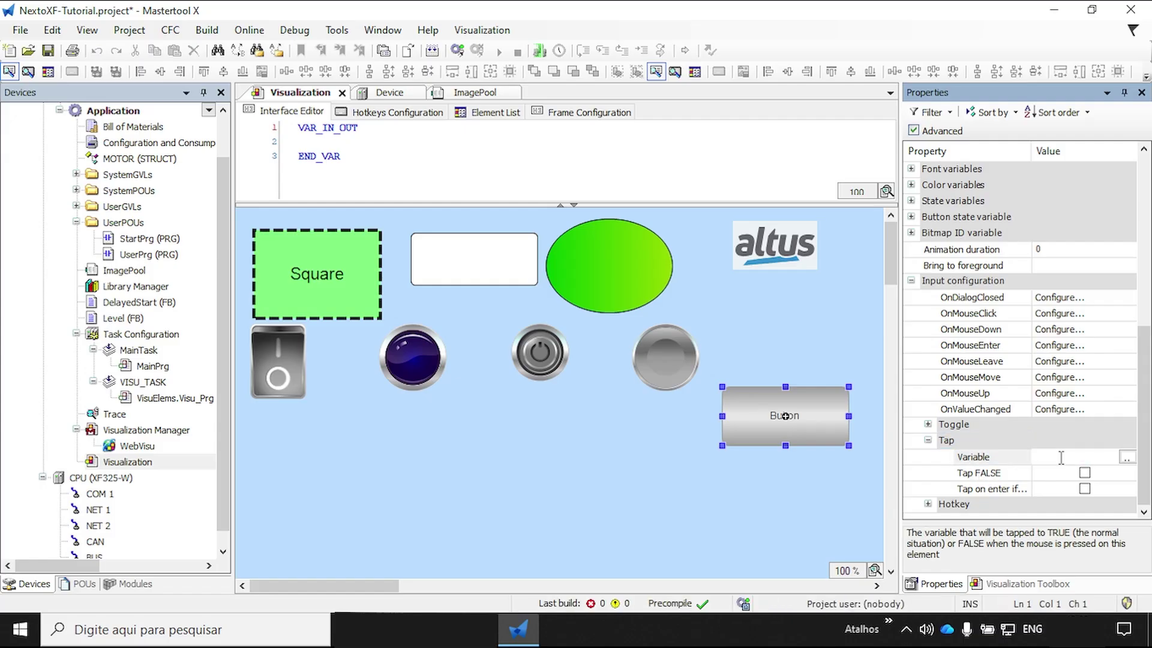
text(OUt)
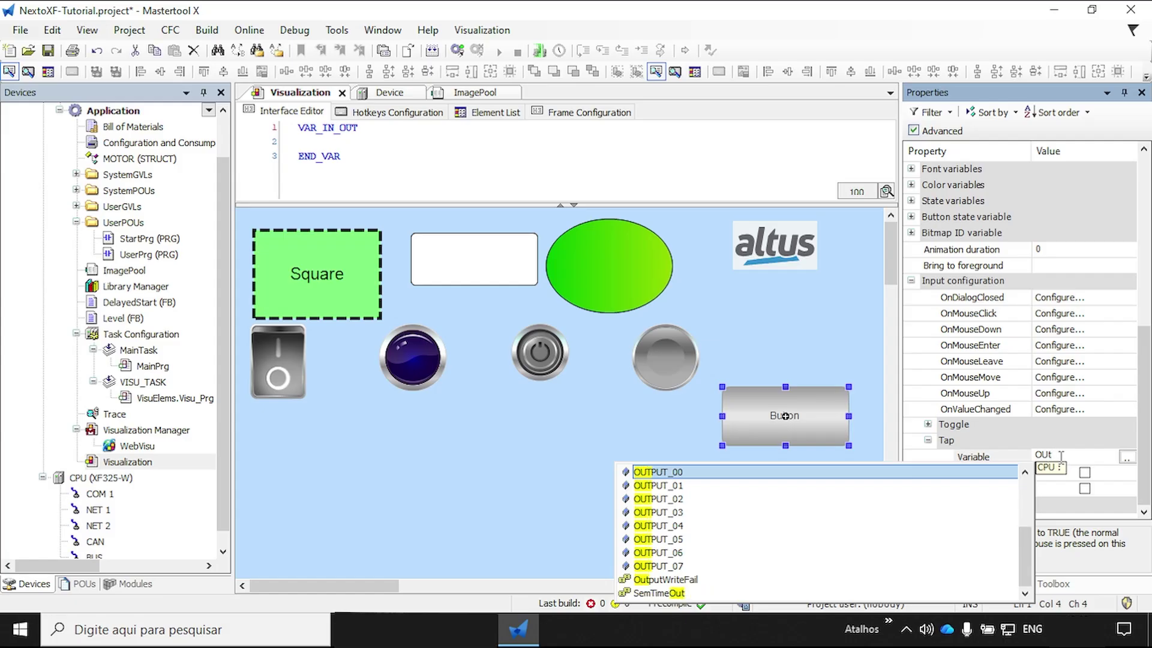
text(put_03)
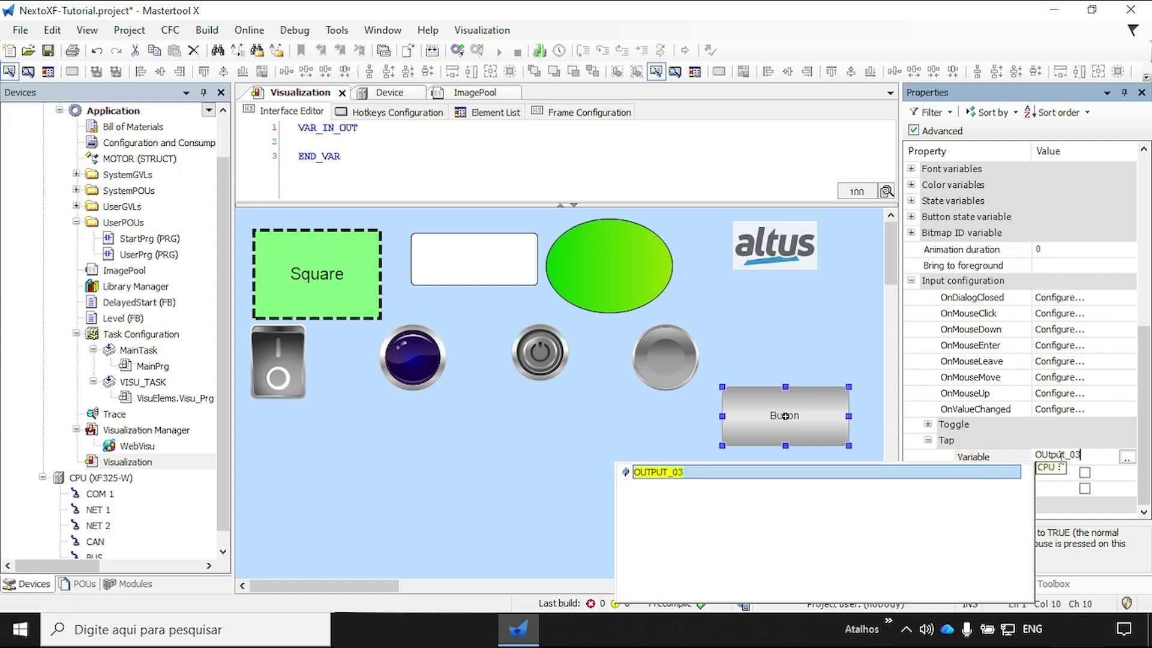
key(Return)
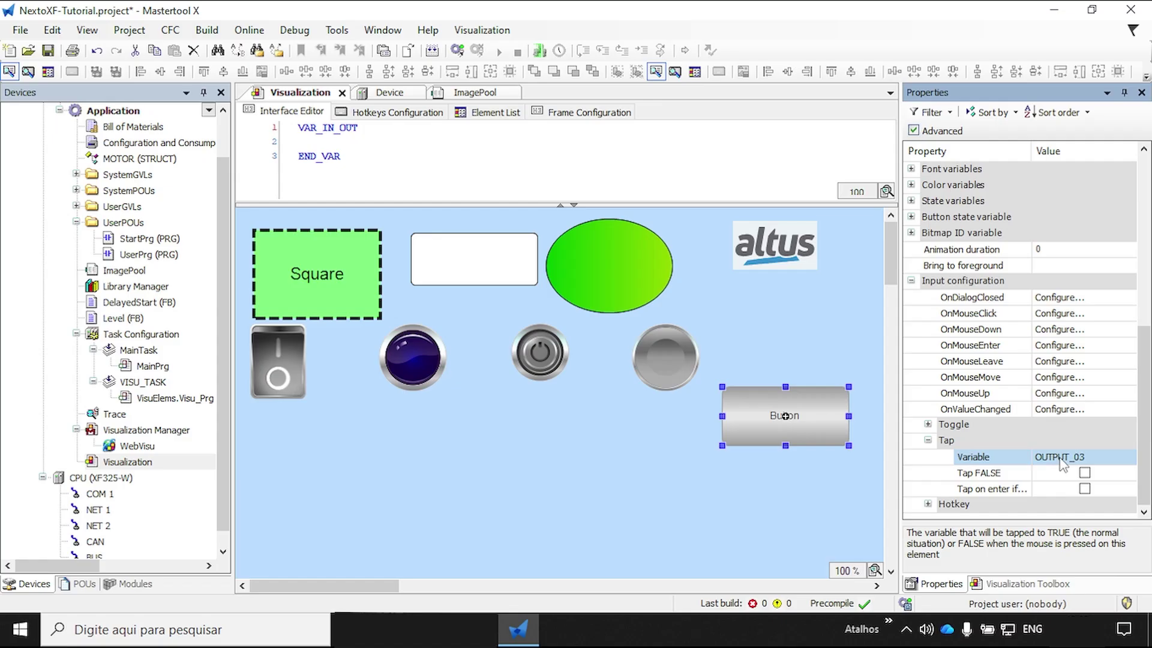
Duplicate the blue lamp and place the copy just above the button, at about X 598, Y 99
click(440, 375)
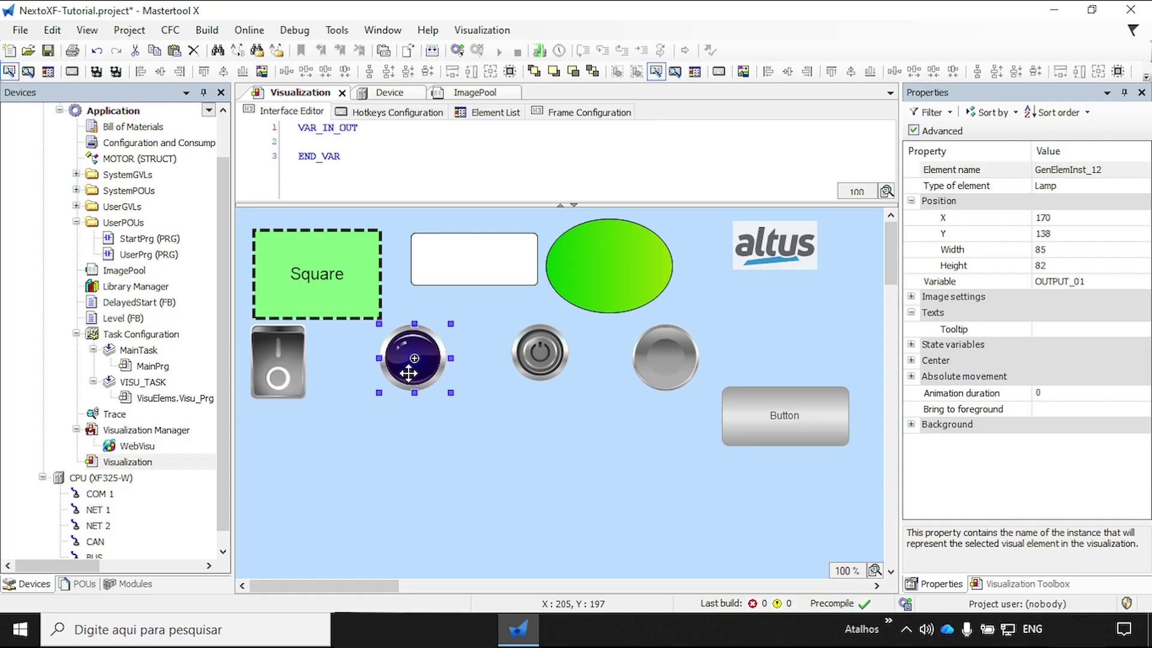
key(ctrl+v)
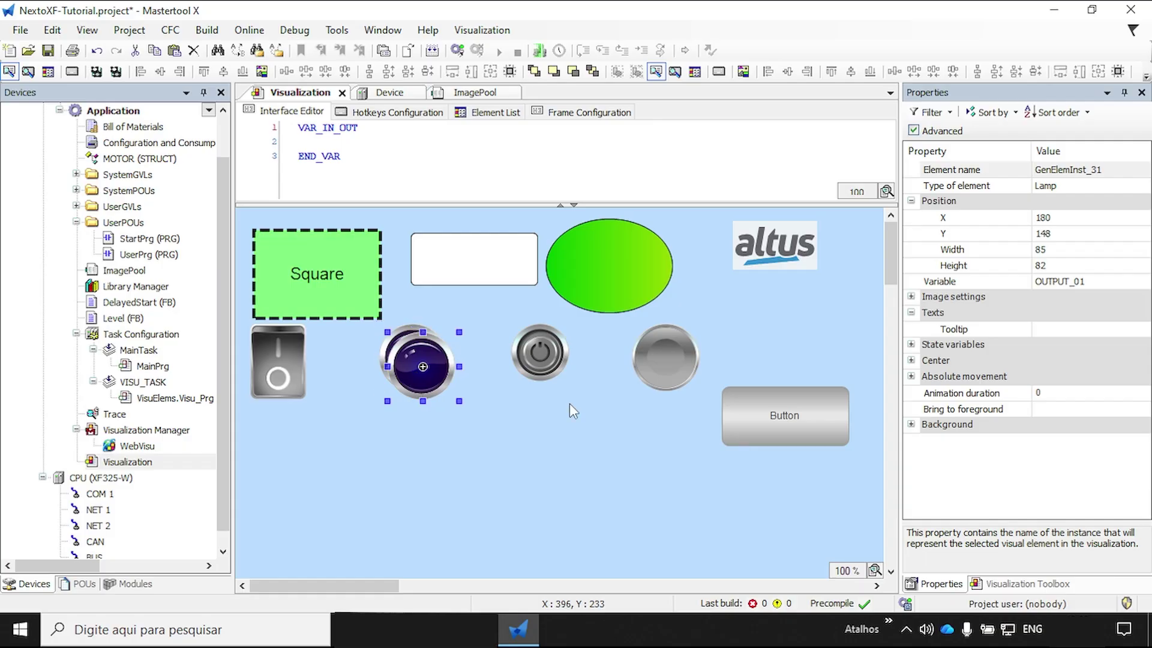
drag(452, 384, 803, 342)
click(836, 340)
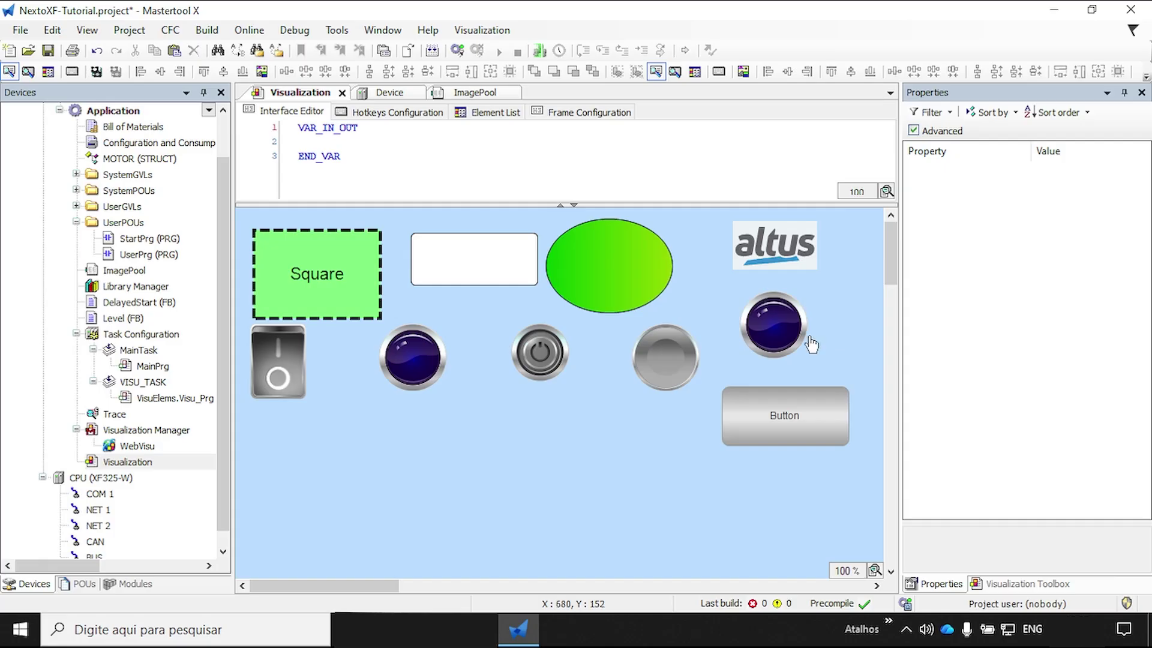
Set the variable of the copied lamp above the button to OUTPUT_03
click(779, 327)
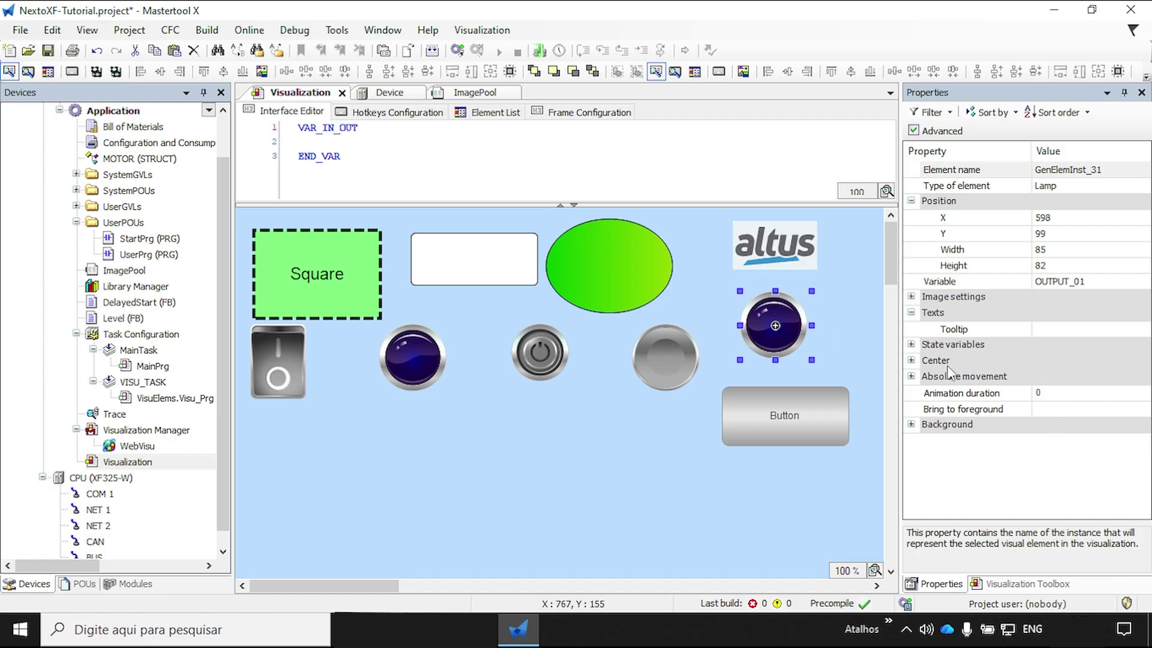
click(1103, 283)
click(1103, 283)
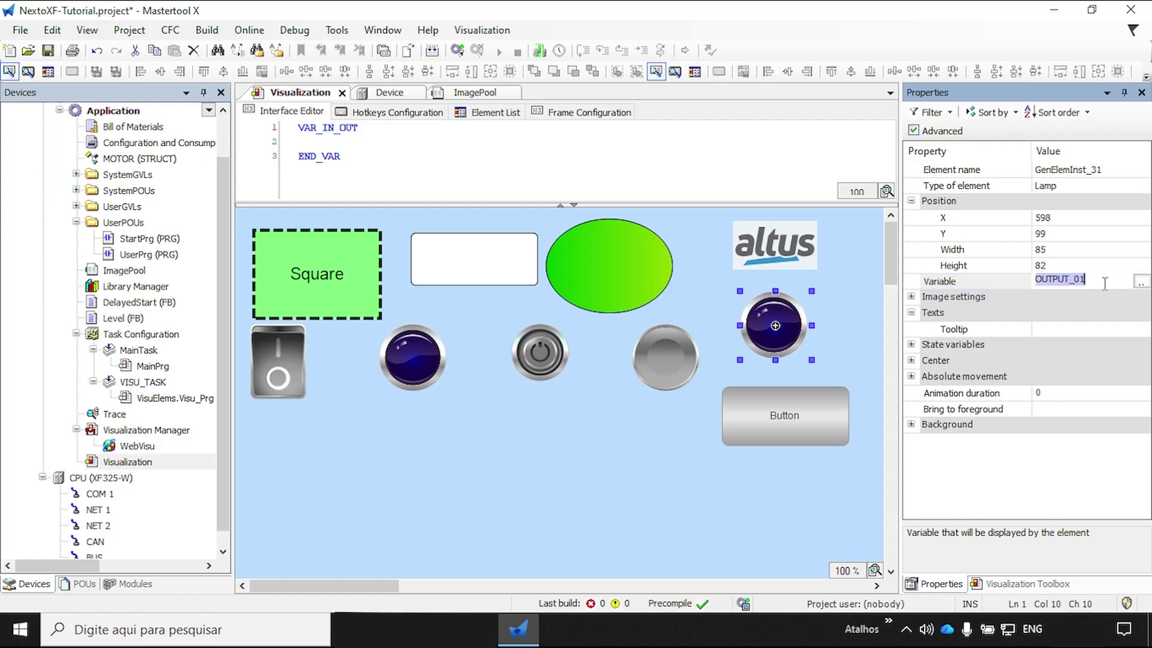
key(End)
key(BackSpace)
text(3)
key(Return)
Set the copied lamp's background image color to Yellow
click(910, 424)
click(1068, 449)
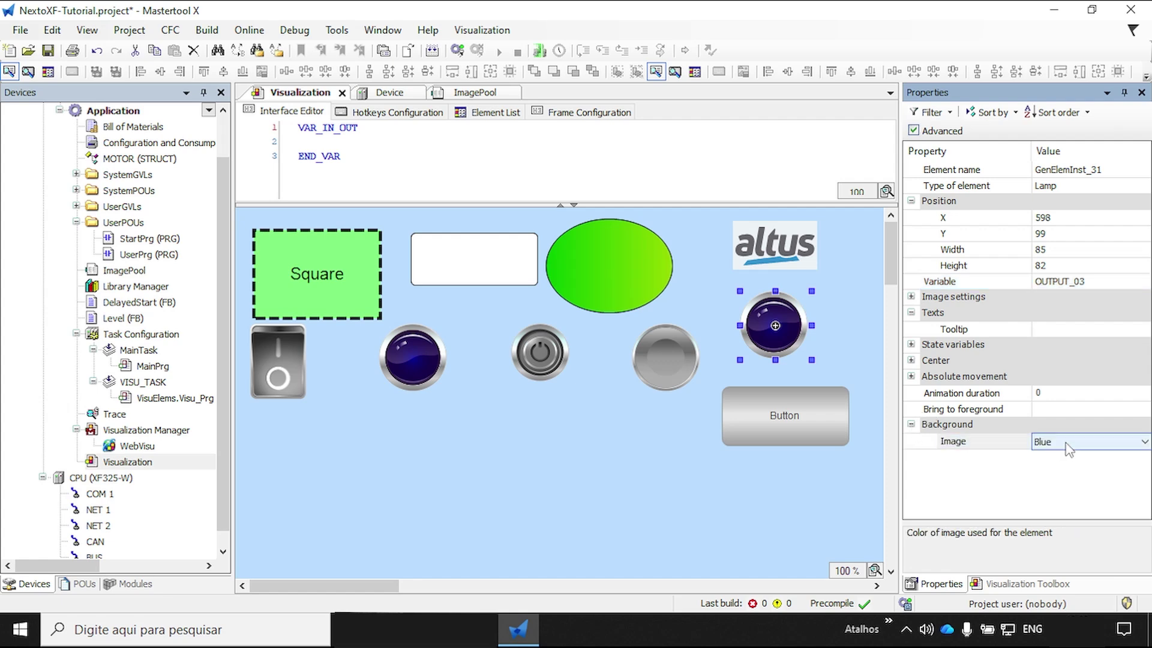
click(1069, 447)
click(1046, 456)
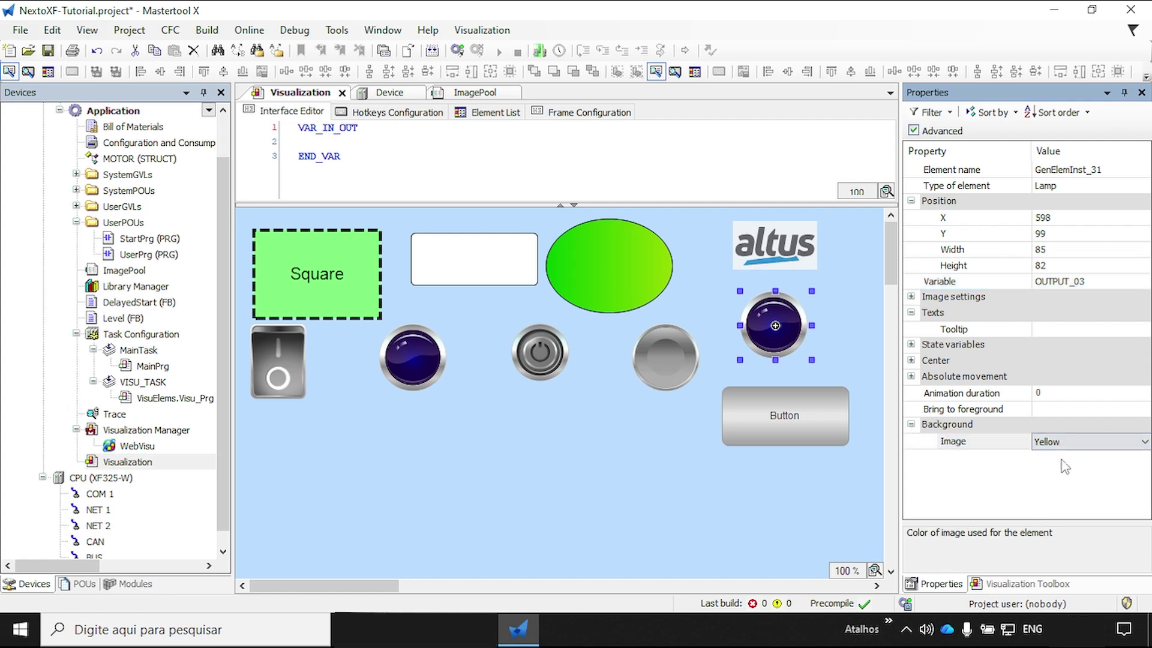
click(803, 491)
Log in to the controller with online change, keeping the boot application update enabled
click(457, 50)
click(615, 376)
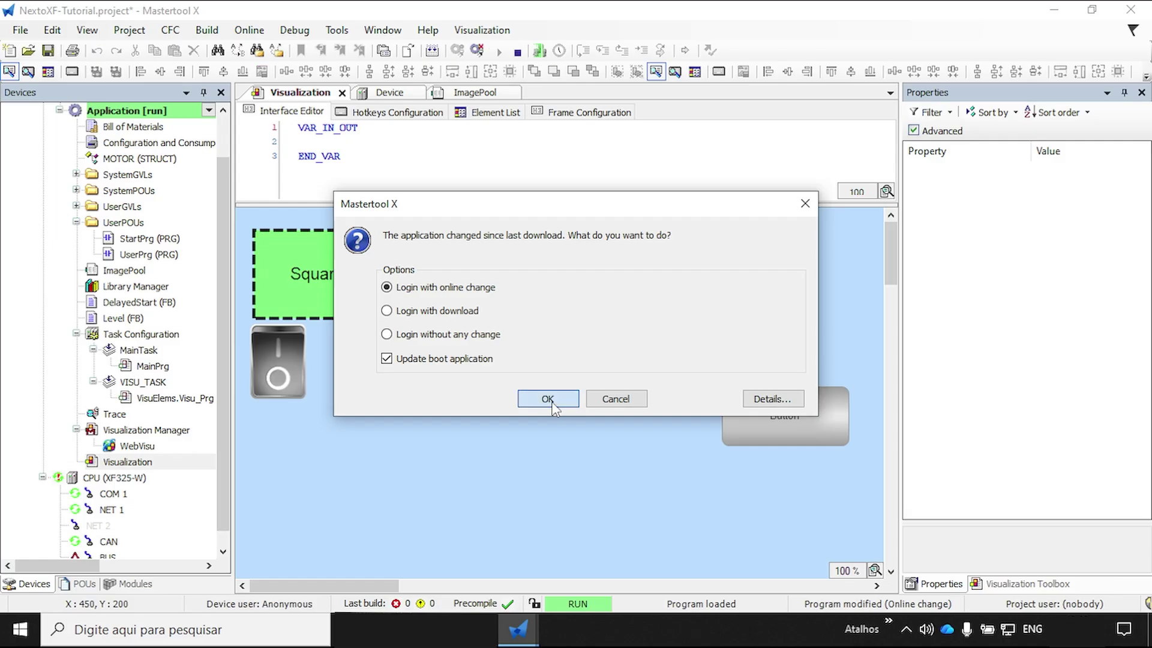
click(549, 399)
click(723, 384)
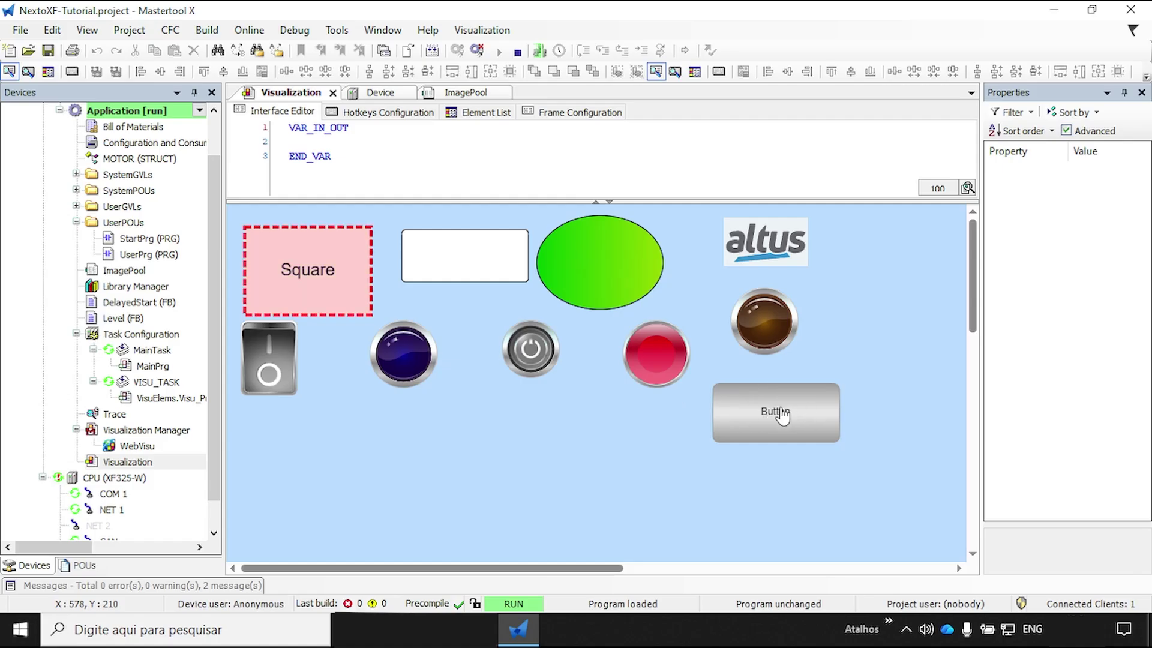
Test the round power button in the running visualization by operating it several times while watching the red lamp
click(532, 351)
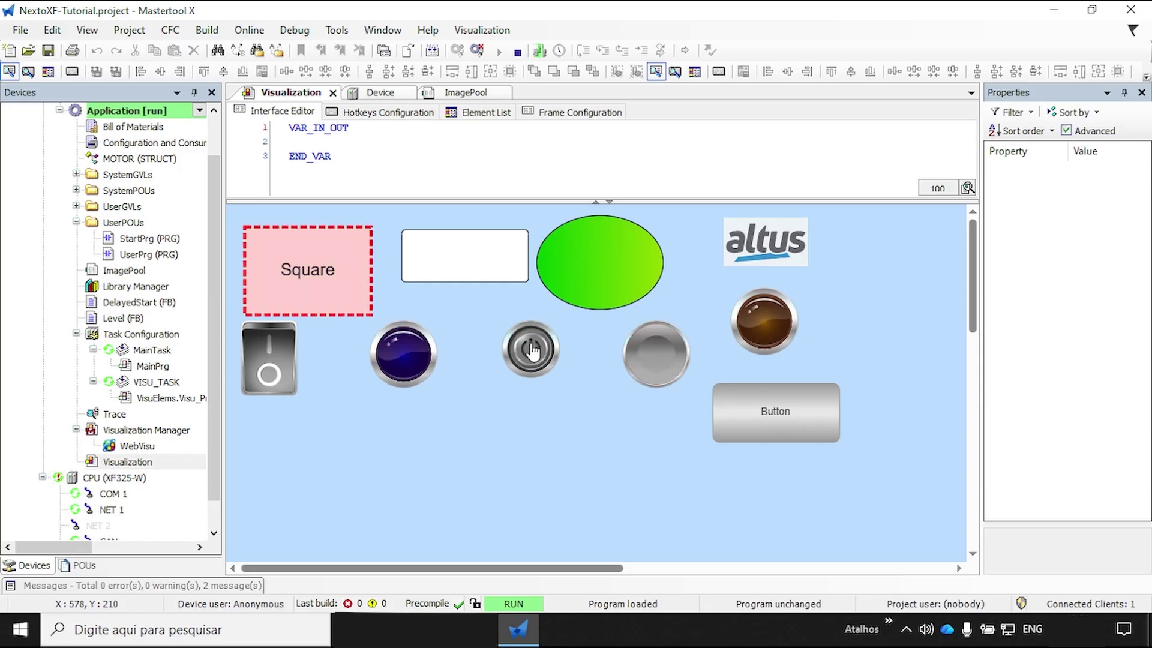
click(532, 351)
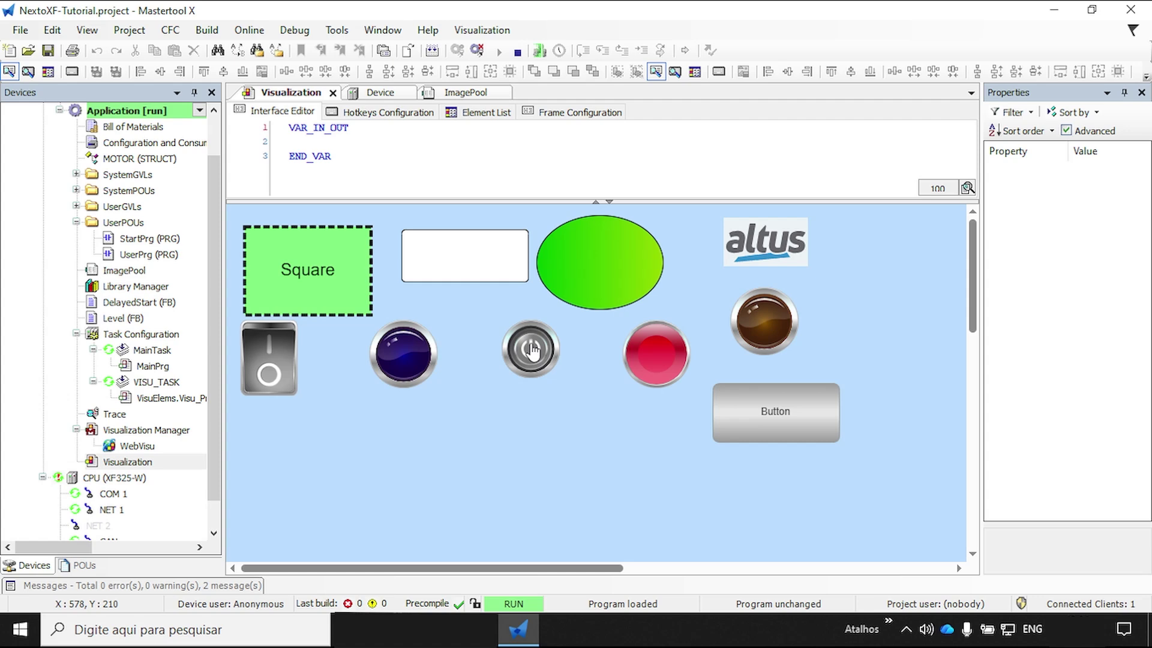
click(532, 351)
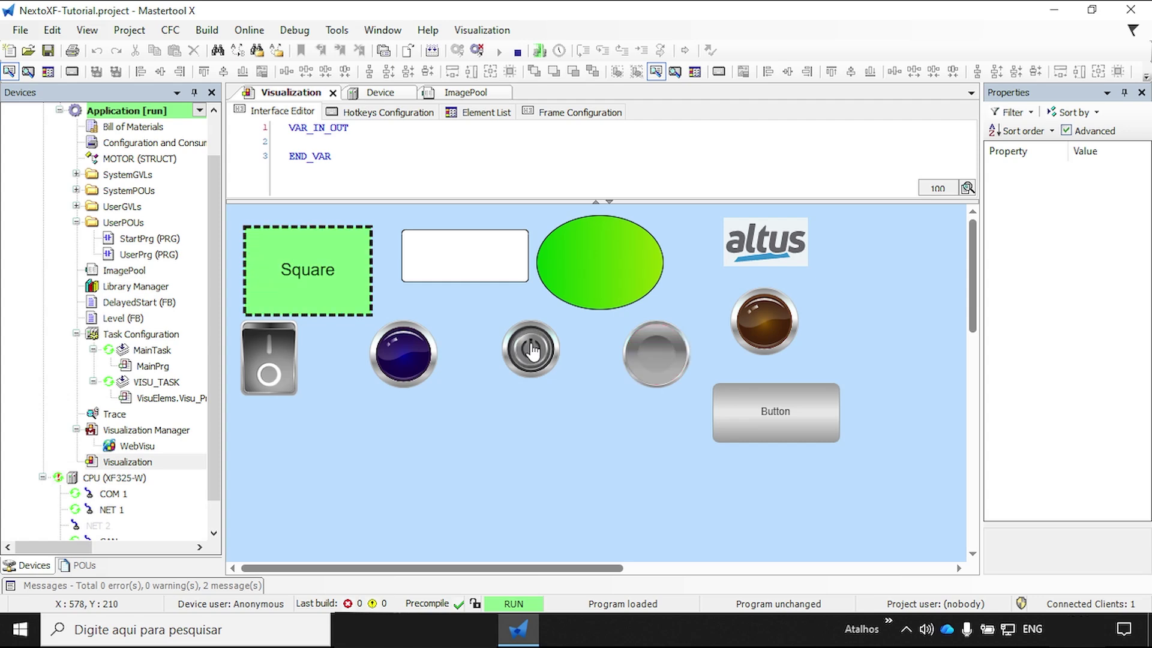
Test the tap behavior of the rectangular button by operating it repeatedly while watching the yellow lamp
click(808, 421)
click(807, 421)
click(807, 421)
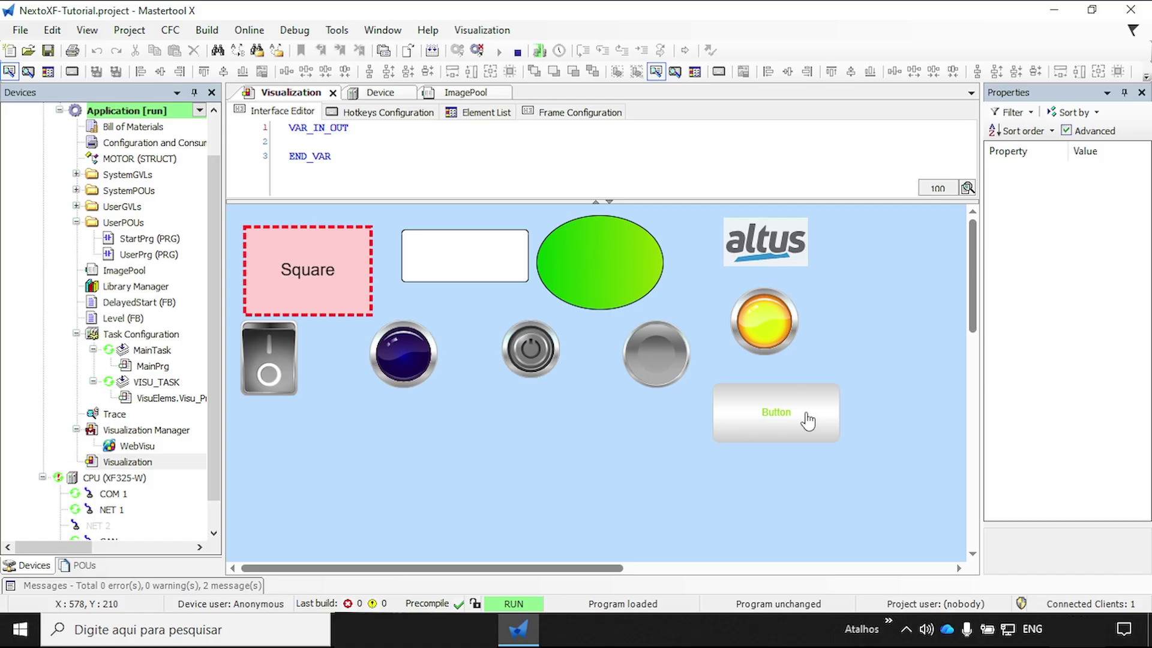
click(808, 420)
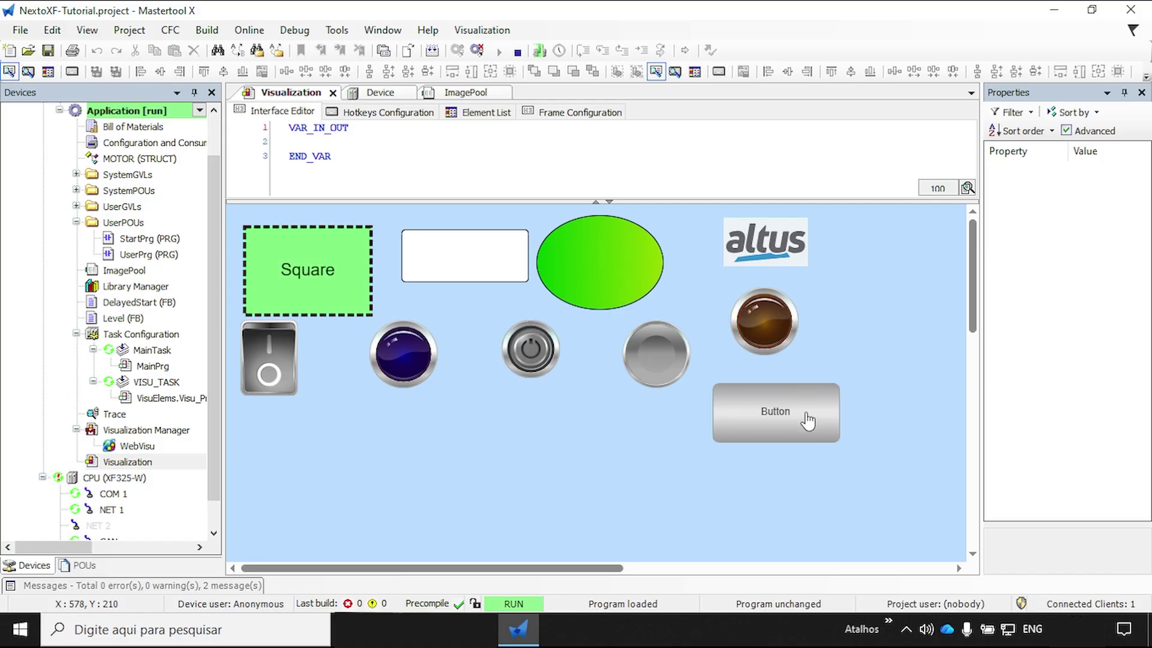
click(807, 420)
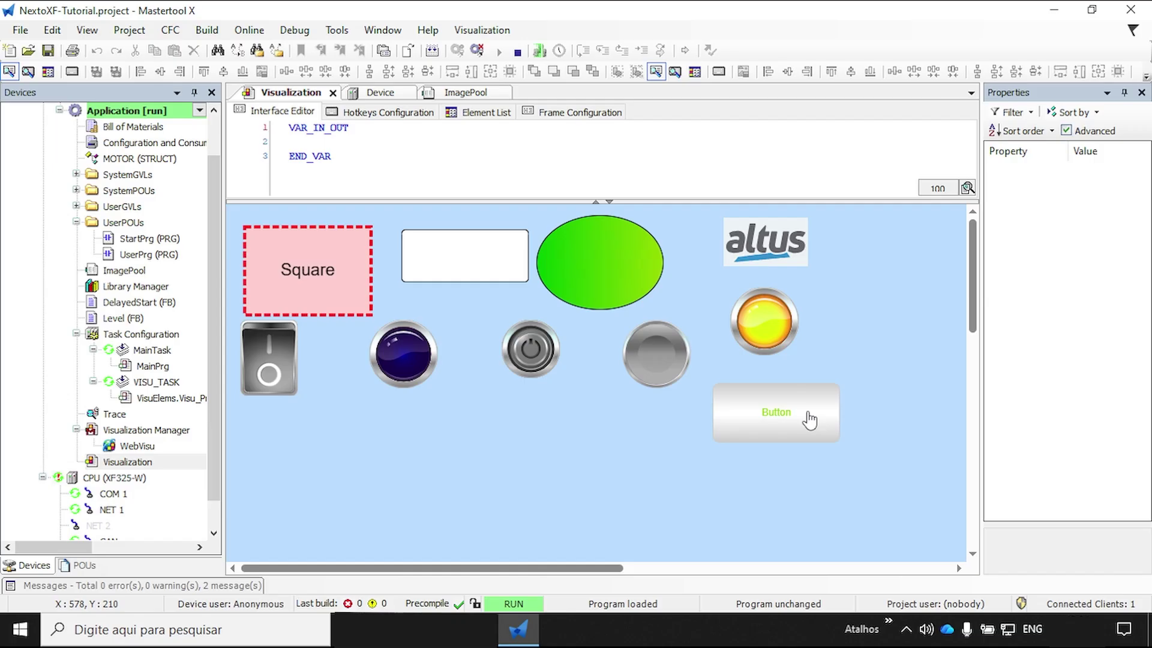
click(809, 420)
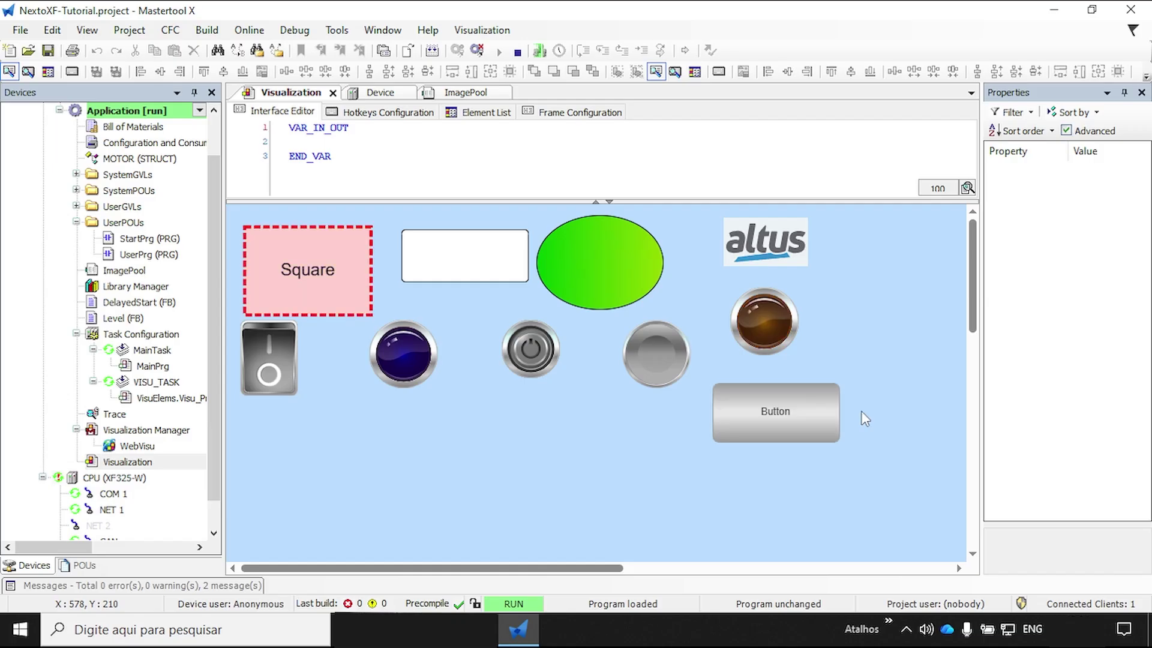